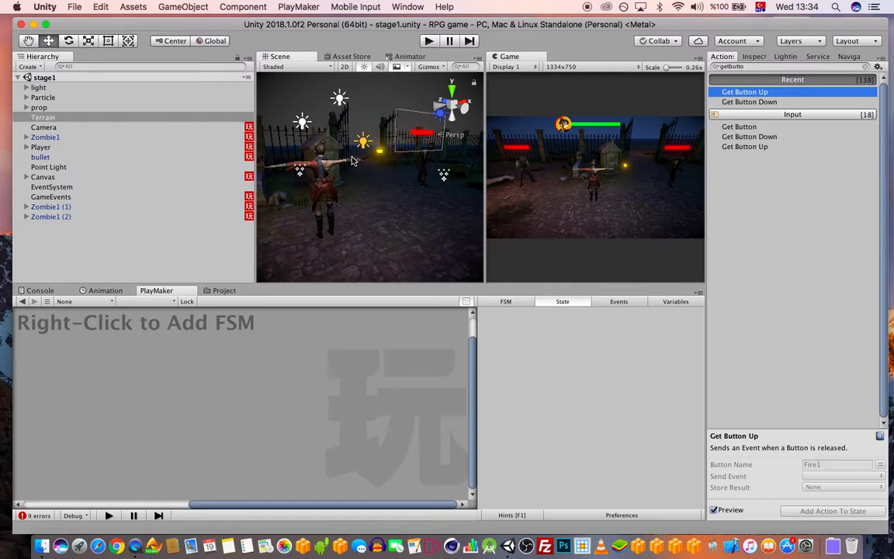
pyautogui.scroll(1, 329, 178)
pyautogui.keyDown('alt'); pyautogui.moveTo(347, 190); pyautogui.dragTo(403, 208); pyautogui.keyUp('alt')
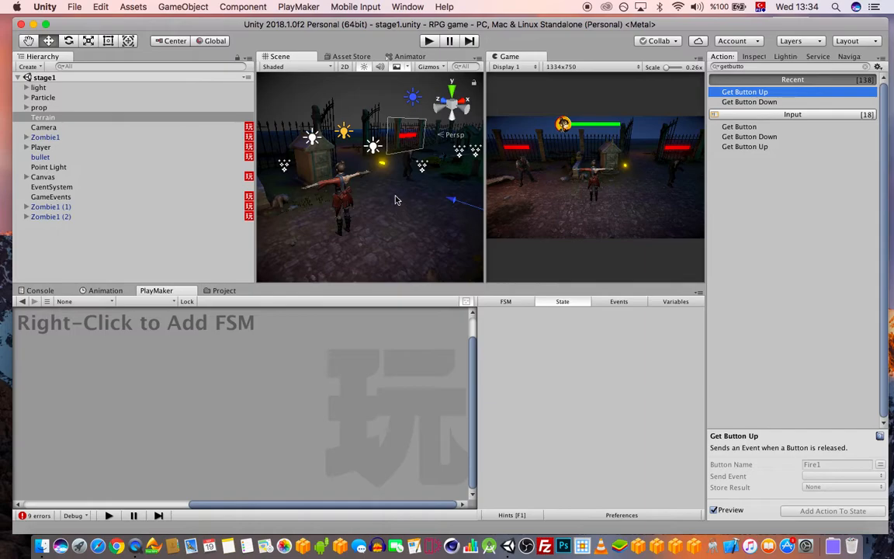
pyautogui.moveTo(361, 26); pyautogui.dragTo(356, 24)
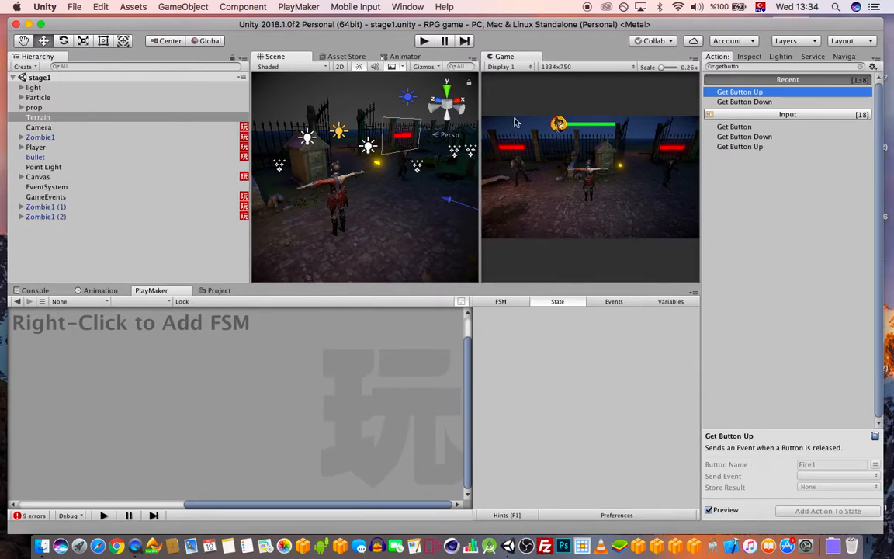
# Select the Player object and open its Character Movement FSM in PlayMaker
pyautogui.click(75, 6)
pyautogui.click(42, 147)
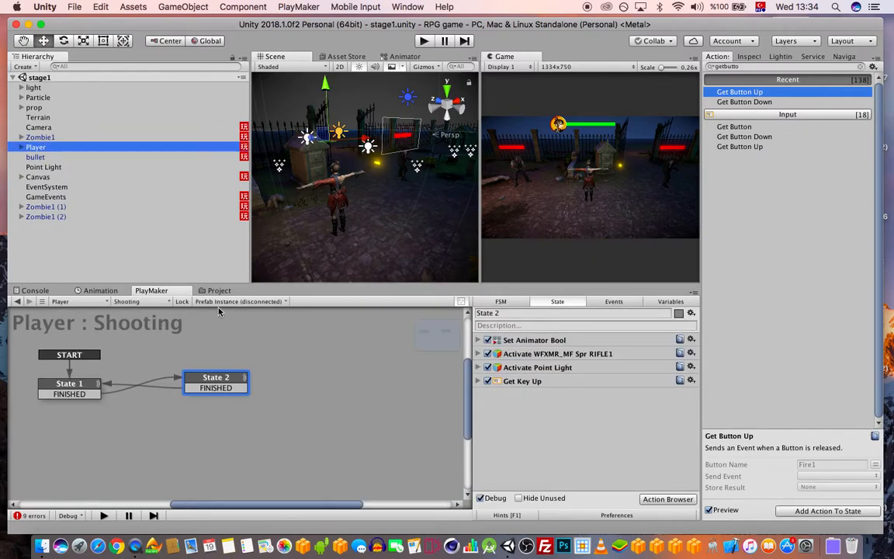
pyautogui.click(127, 301)
pyautogui.click(185, 313)
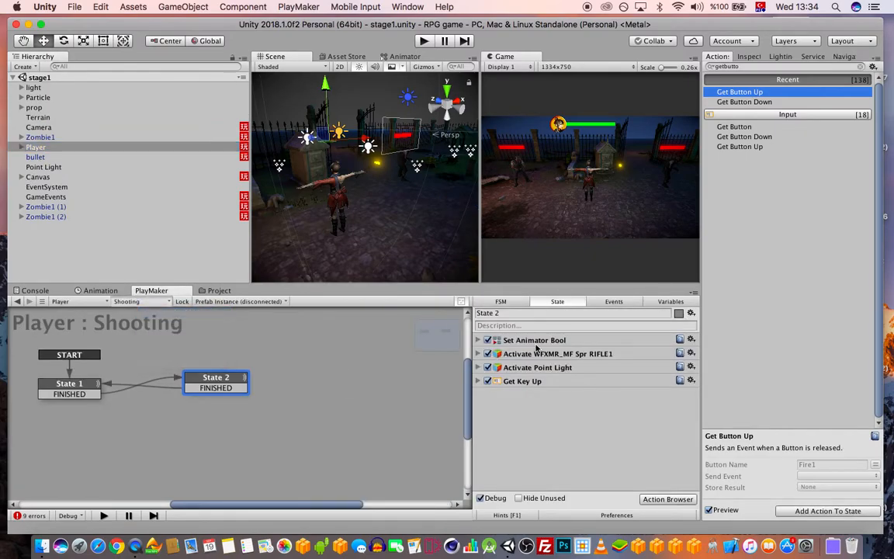
# Open the project's Input settings and examine the Horizontal and Vertical axis definitions
pyautogui.click(78, 6)
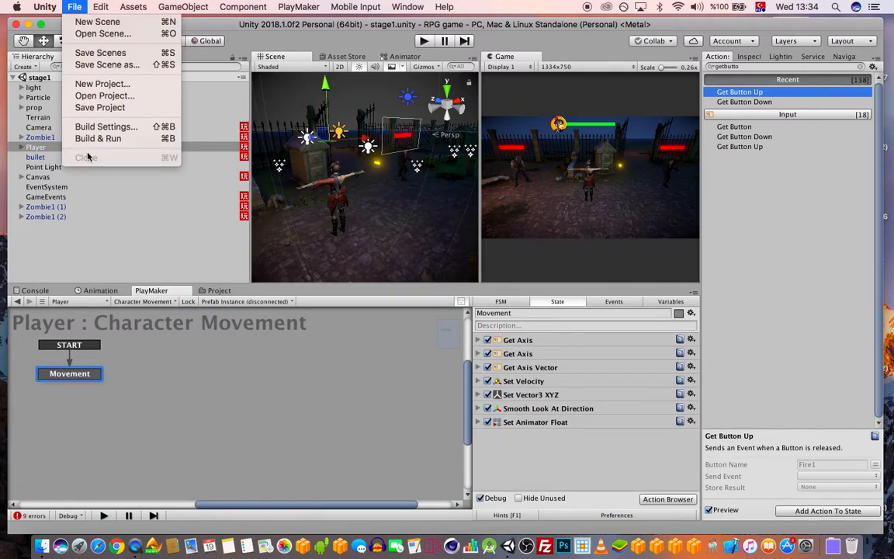
pyautogui.moveTo(203, 278)
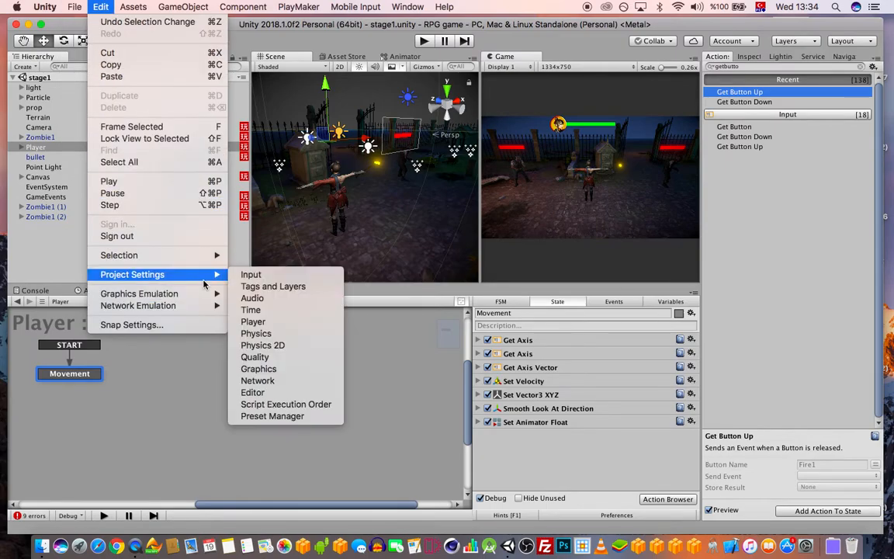
pyautogui.click(251, 275)
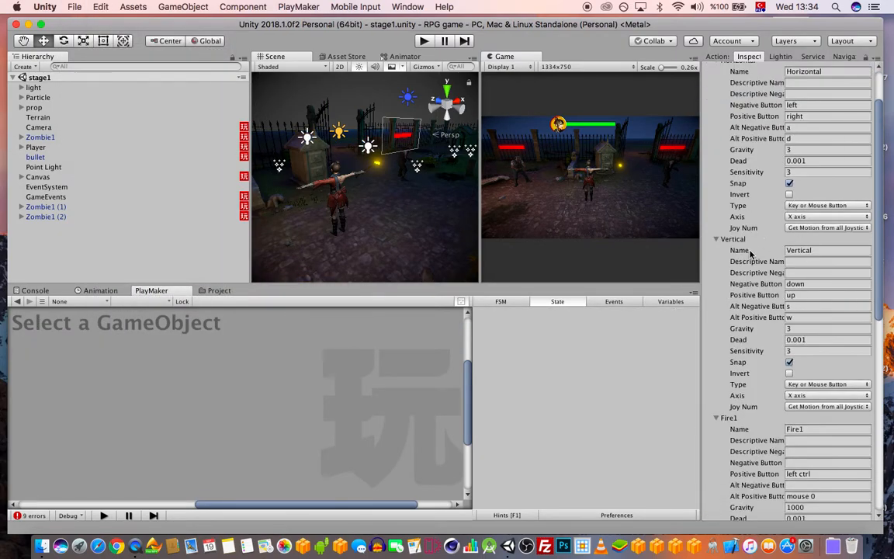
pyautogui.scroll(3, 771, 136)
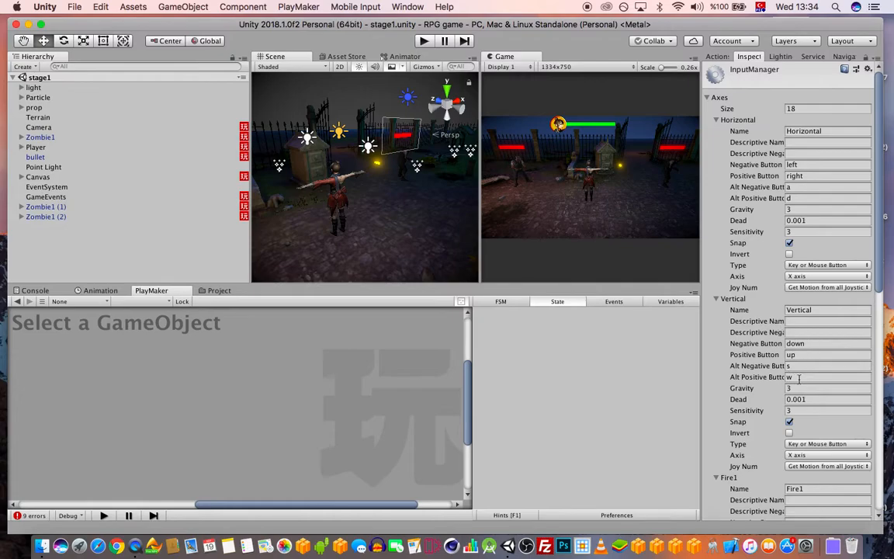
pyautogui.scroll(-1, 807, 352)
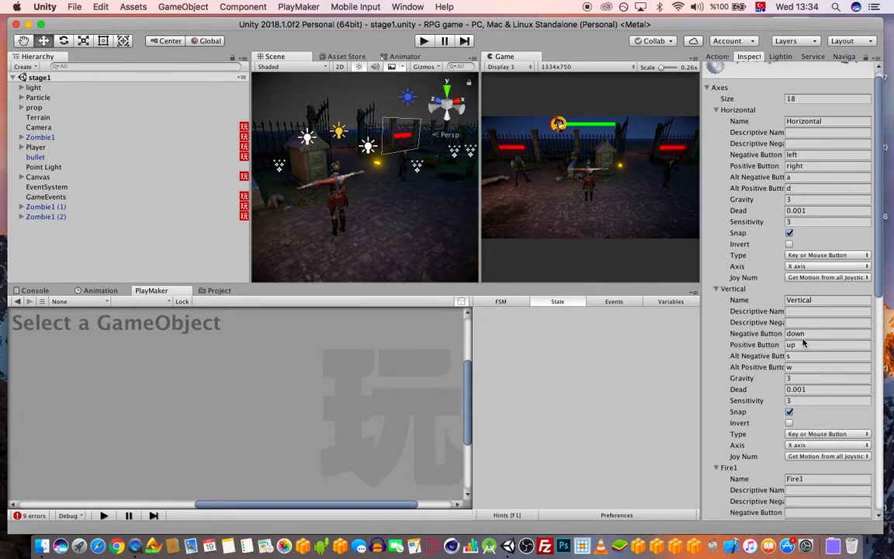
pyautogui.scroll(-1, 784, 329)
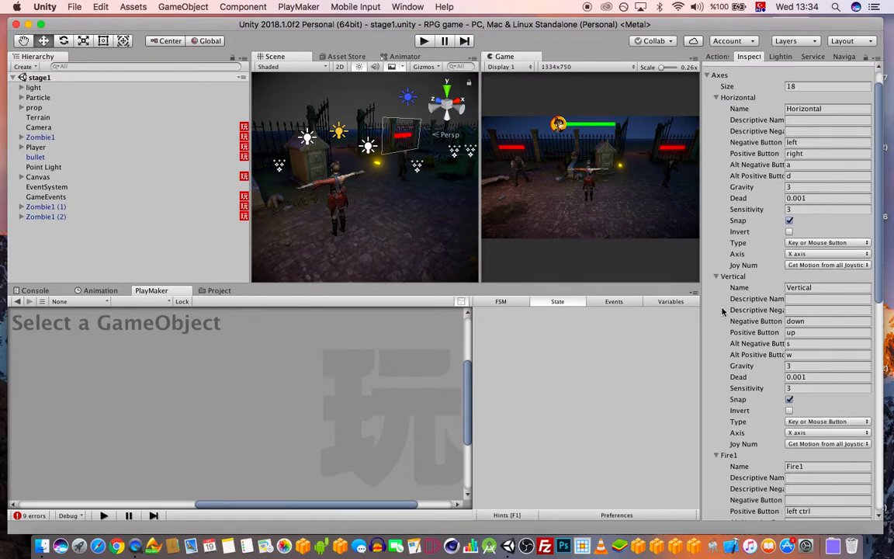
# Check the Player's movement actions, then examine the Fire1 and Fire2 definitions in the project's Input settings
pyautogui.click(39, 148)
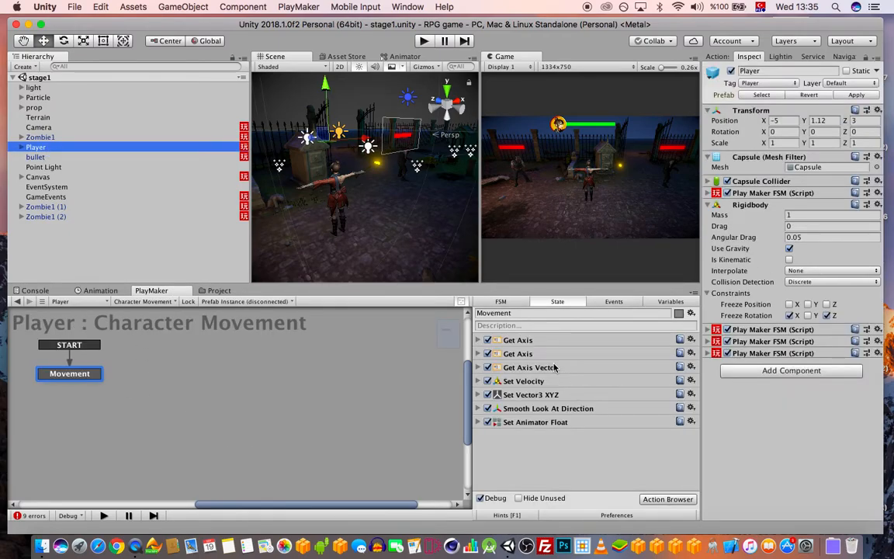
pyautogui.moveTo(645, 27); pyautogui.dragTo(664, 31)
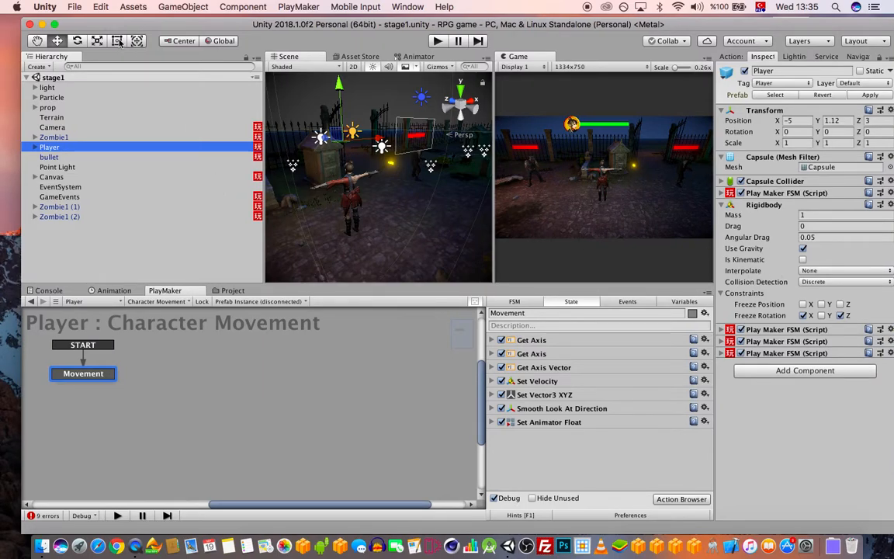
pyautogui.click(101, 7)
pyautogui.moveTo(132, 274)
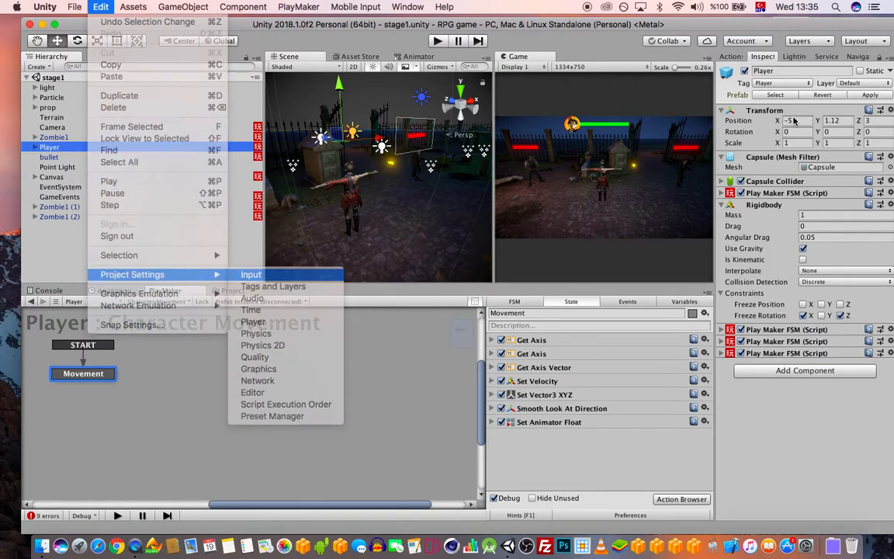
pyautogui.press('Return')
pyautogui.scroll(-5, 840, 356)
pyautogui.scroll(-5, 830, 466)
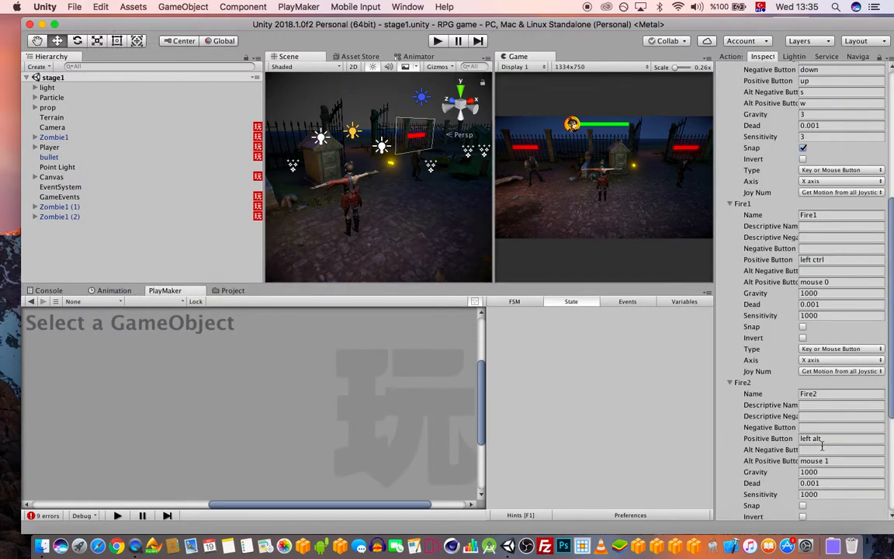
pyautogui.scroll(3, 817, 265)
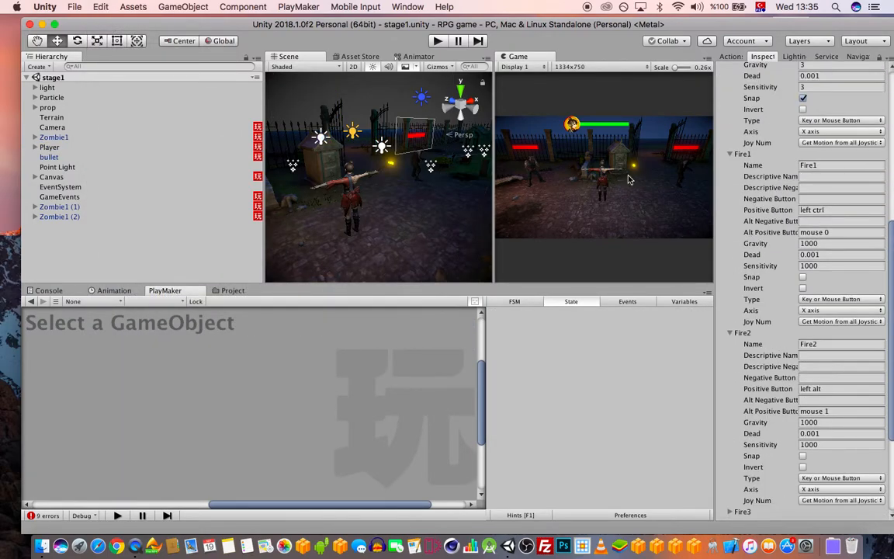
# Open the Player's Shooting FSM and review the actions in State 1 and State 2
pyautogui.click(50, 147)
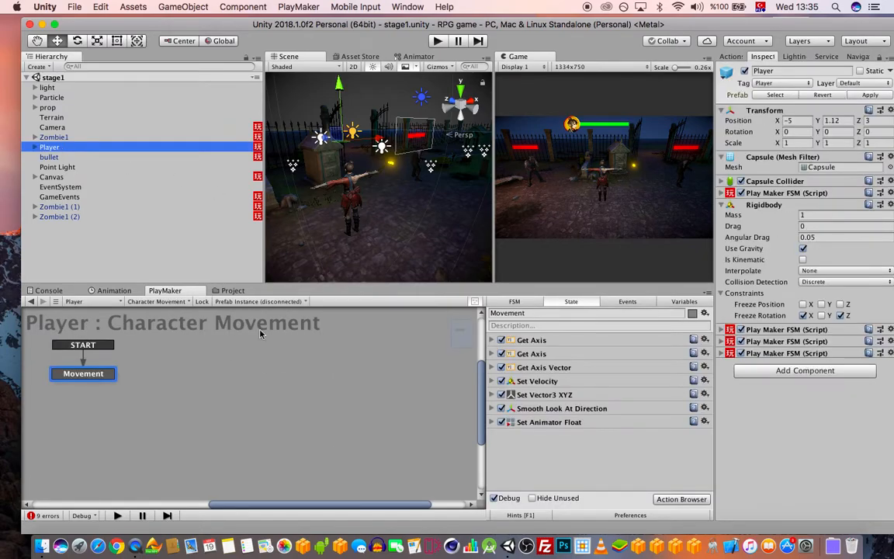
pyautogui.click(159, 301)
pyautogui.click(204, 342)
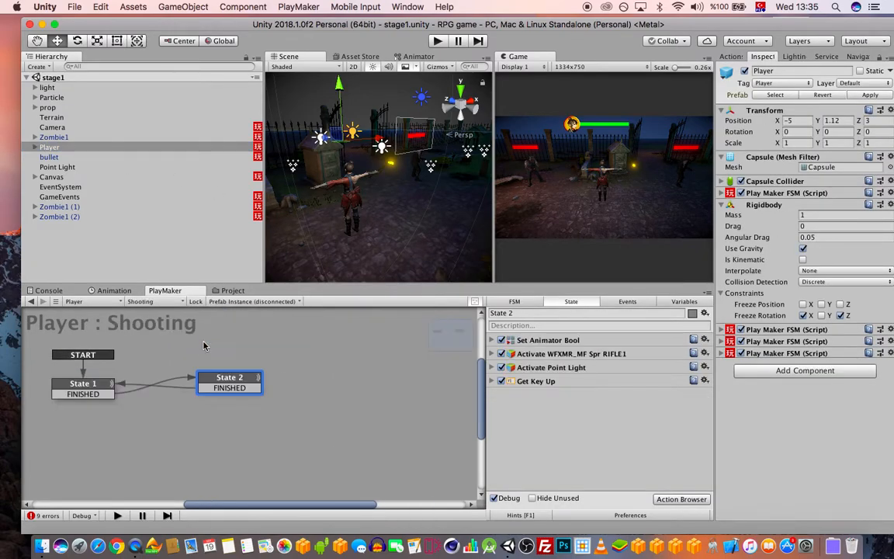
pyautogui.click(83, 394)
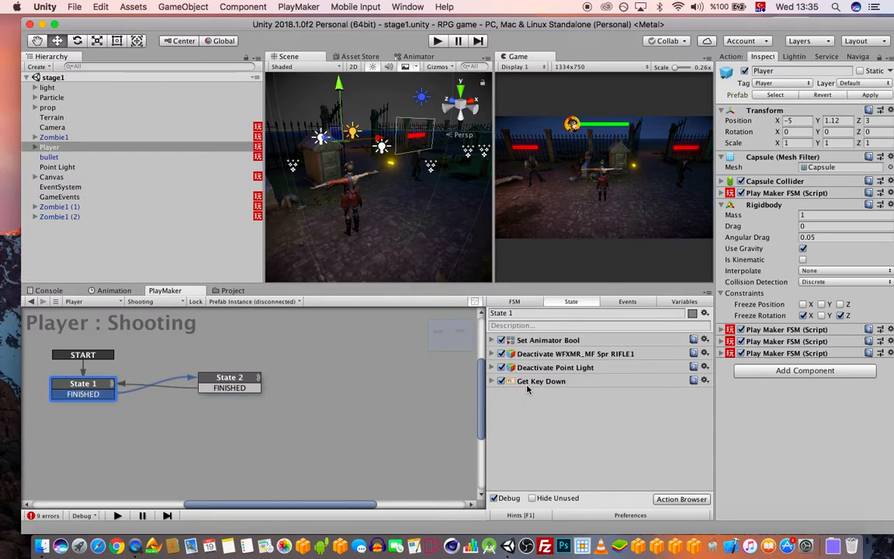
pyautogui.click(247, 381)
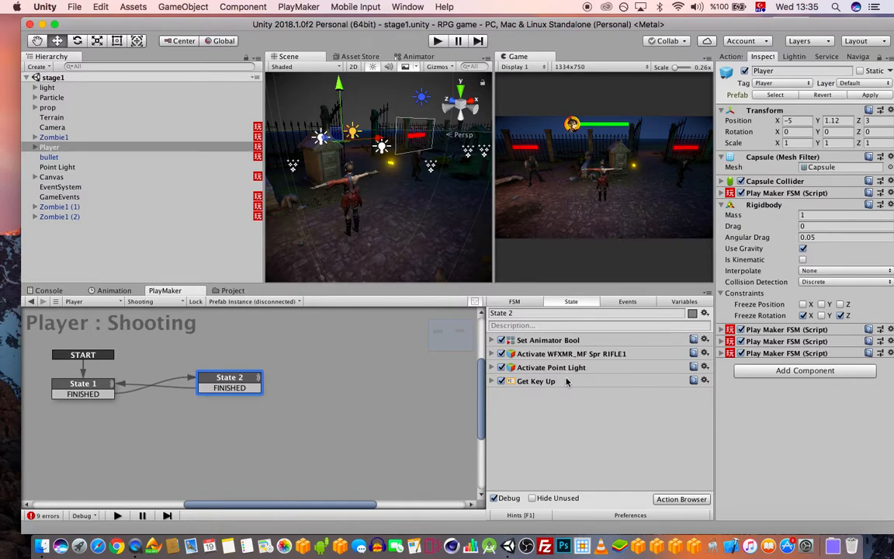
# Add a Get Button Down action for Fire1 to State 1 of the Player's Shooting FSM, sending the FINISHED event
pyautogui.click(736, 57)
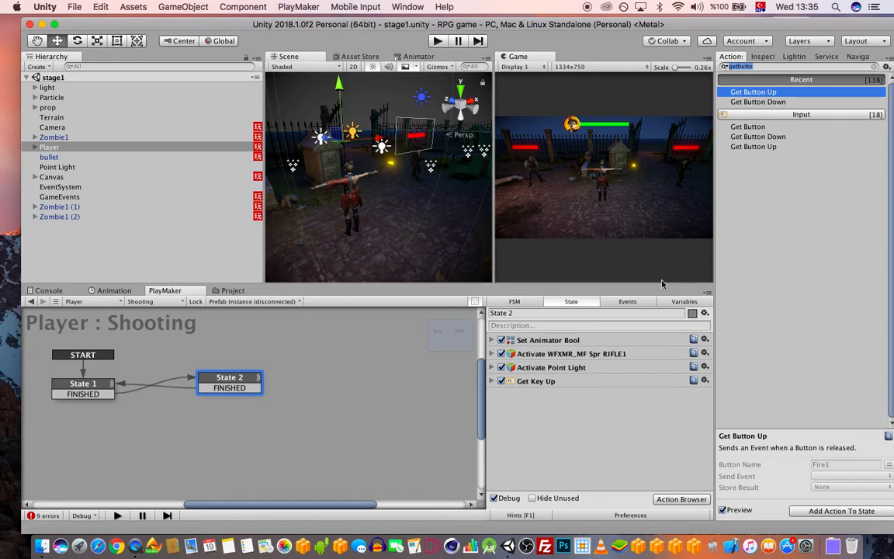
pyautogui.click(89, 394)
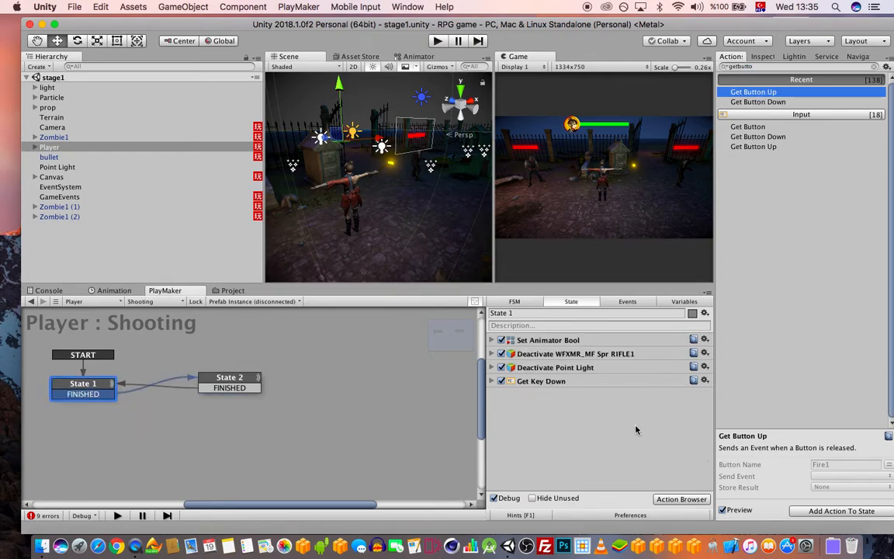
pyautogui.doubleClick(776, 102)
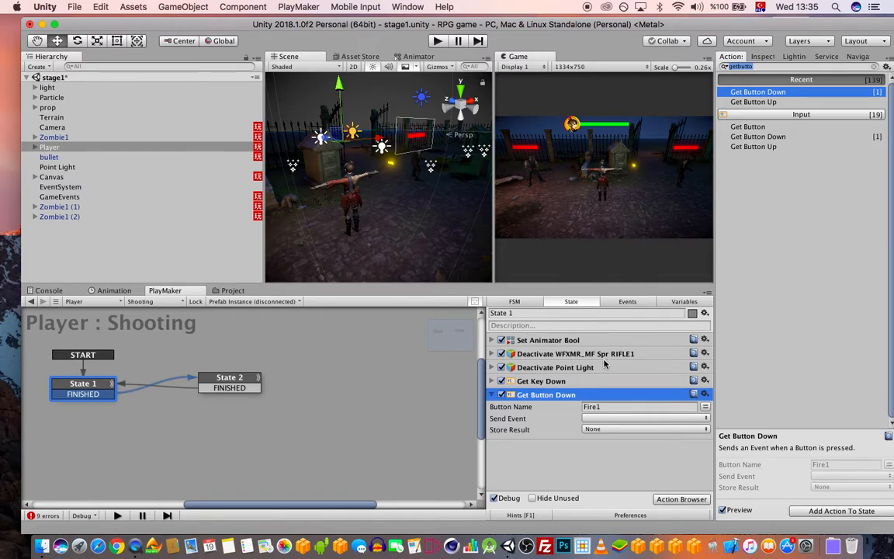
pyautogui.click(609, 419)
pyautogui.click(601, 438)
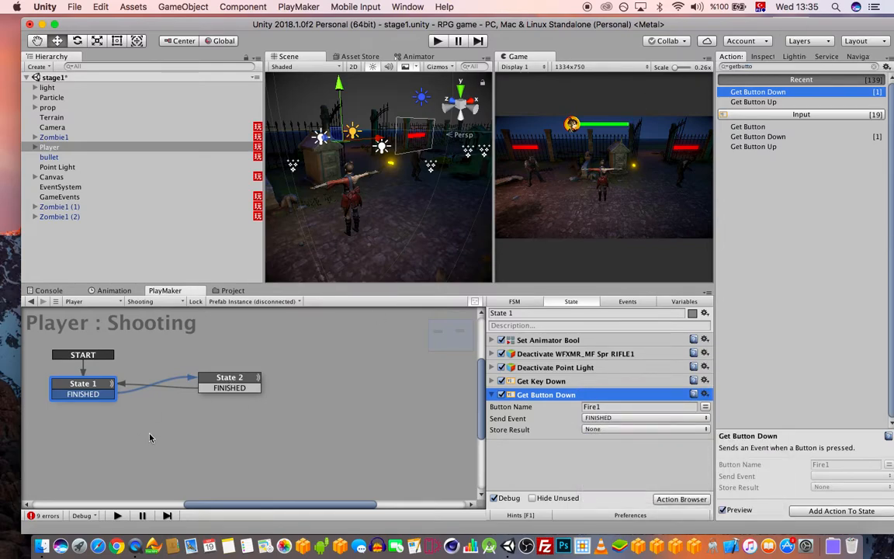
# Add a Get Button Up action for Fire1 to State 2 of the Shooting FSM, sending the FINISHED event
pyautogui.click(222, 379)
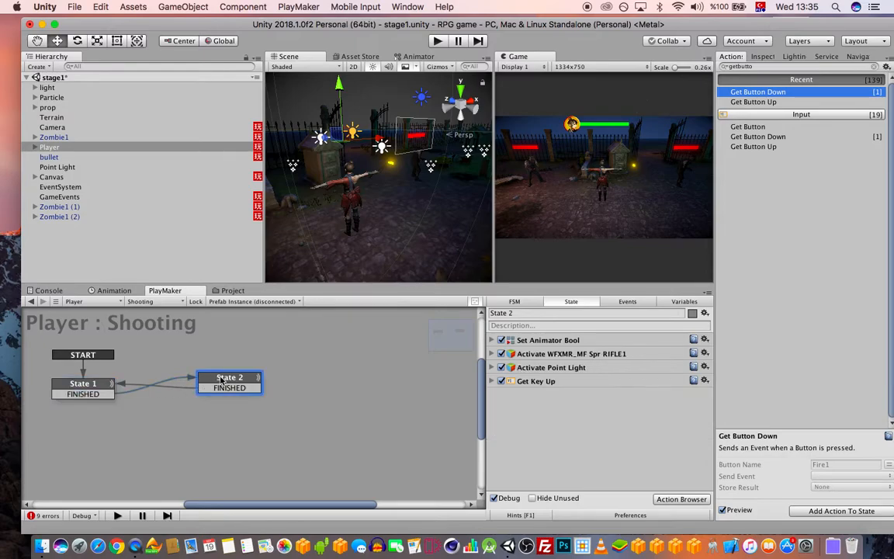
pyautogui.doubleClick(774, 146)
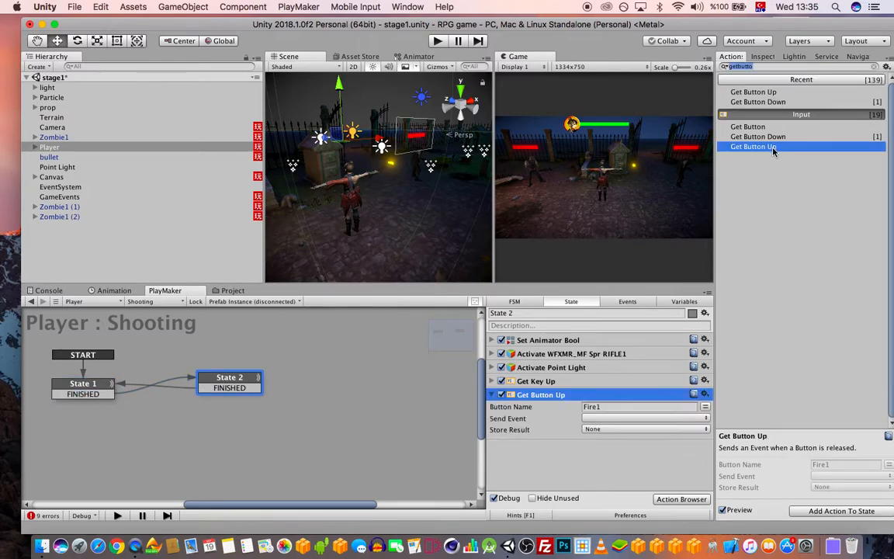
pyautogui.click(621, 419)
pyautogui.click(620, 440)
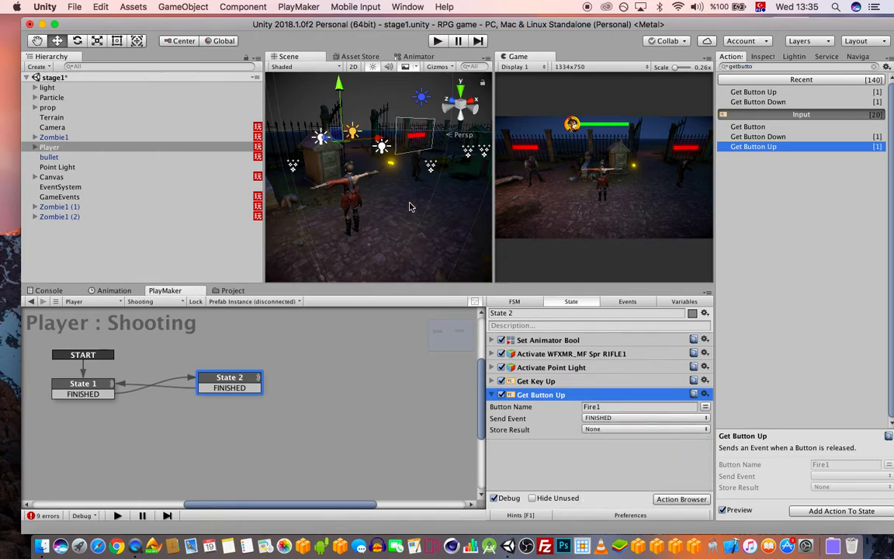
# Find the rifle object under the Player's right hand and open its FSM
pyautogui.scroll(1, 396, 183)
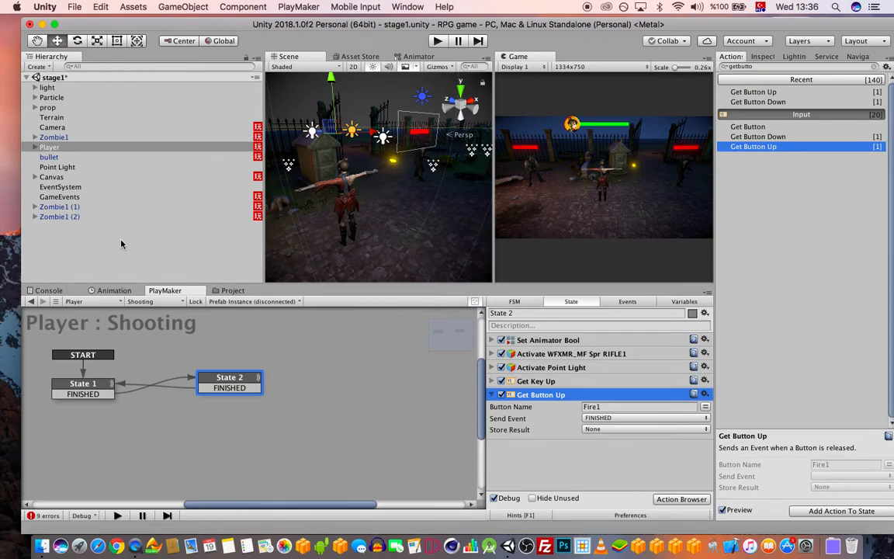
pyautogui.scroll(3, 343, 194)
pyautogui.scroll(-1, 391, 136)
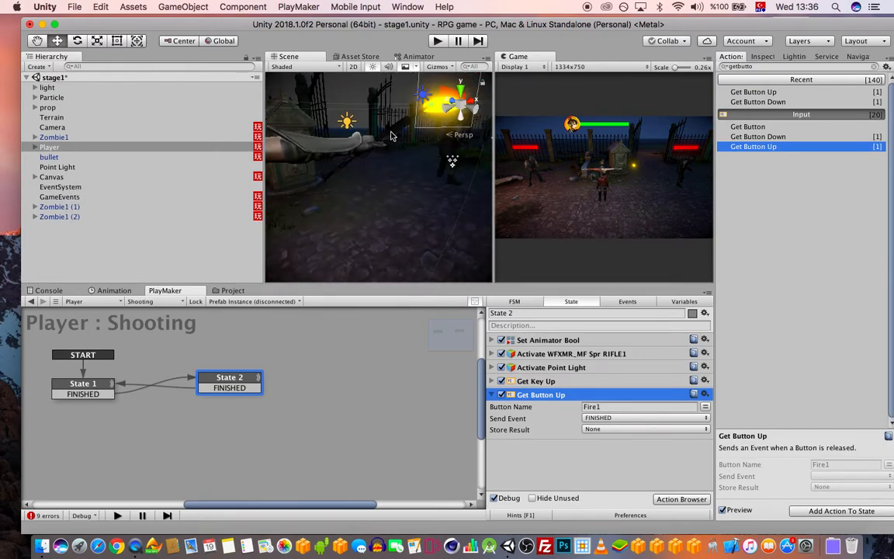
pyautogui.click(386, 143)
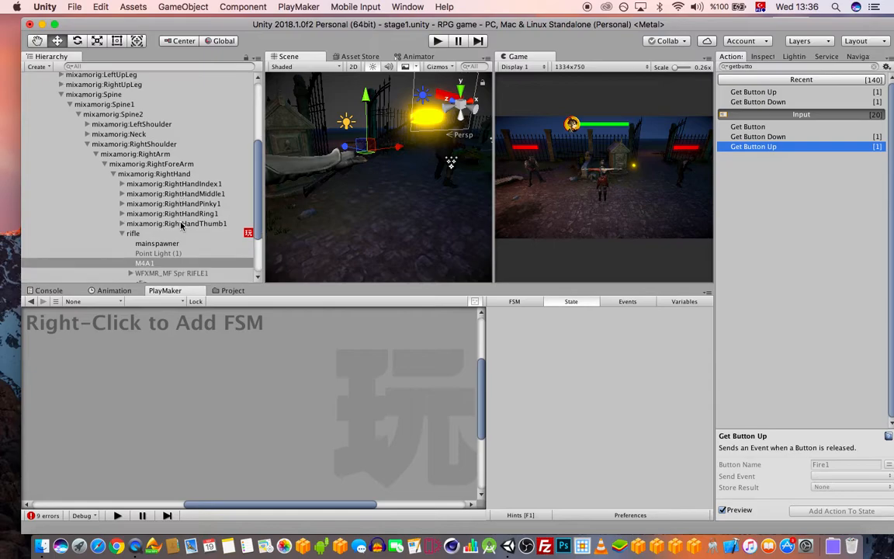
pyautogui.scroll(-3, 180, 225)
pyautogui.click(131, 158)
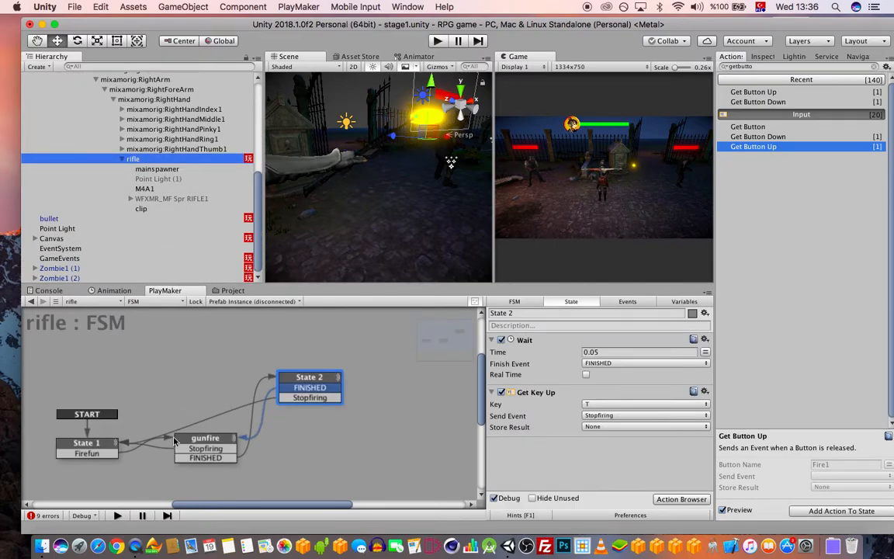
# Add a Get Button Down action for Fire1 to State 1 of the rifle FSM, sending the Firefun event
pyautogui.click(87, 447)
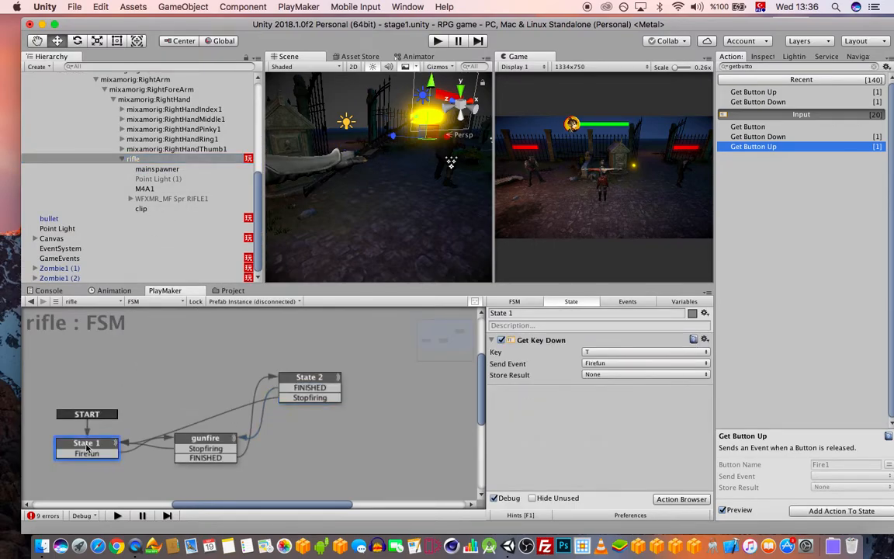
pyautogui.click(764, 136)
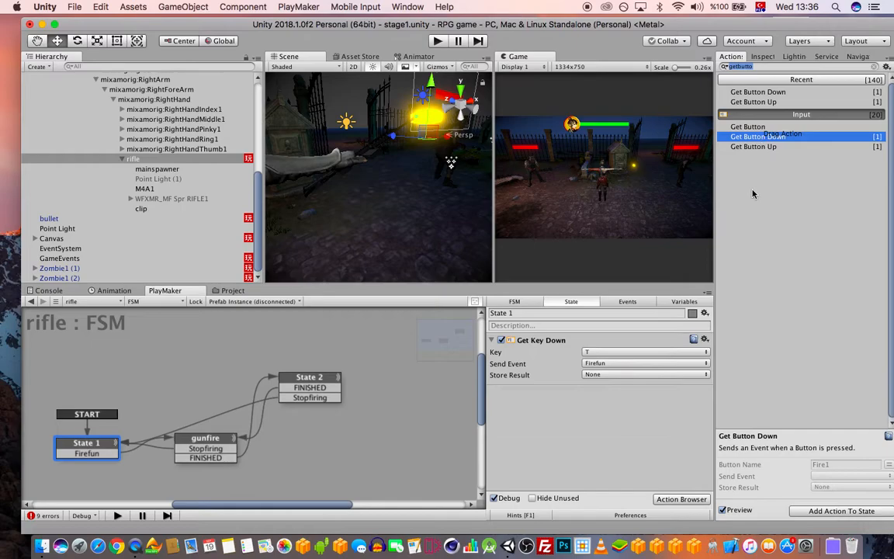
pyautogui.doubleClick(759, 137)
pyautogui.moveTo(564, 341); pyautogui.dragTo(600, 391)
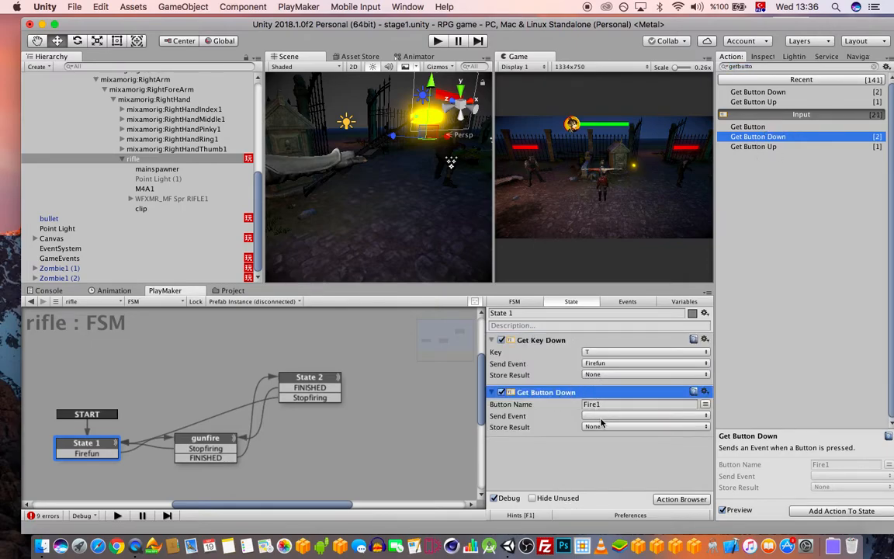
pyautogui.click(601, 416)
pyautogui.click(609, 443)
# Add a Get Button Up action for Fire1 to the gunfire state of the rifle FSM, sending the Stopfiring event
pyautogui.click(205, 439)
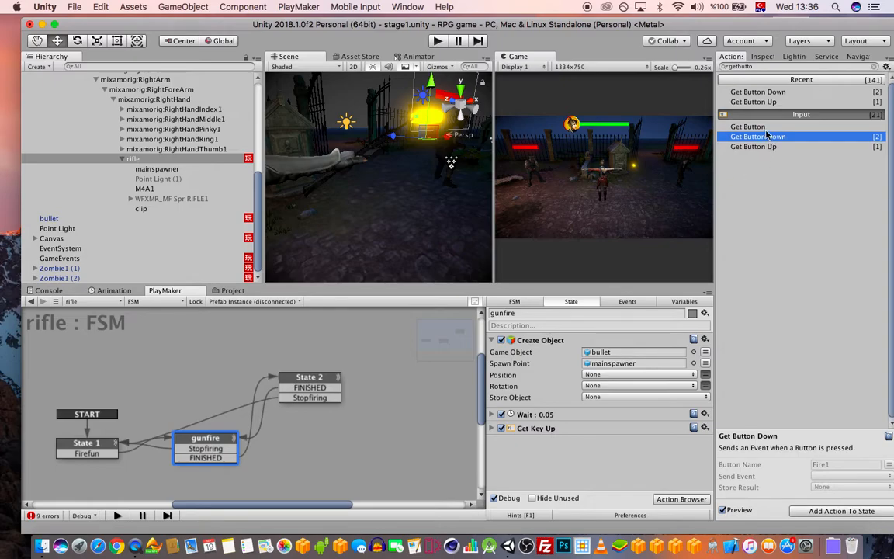
pyautogui.doubleClick(754, 147)
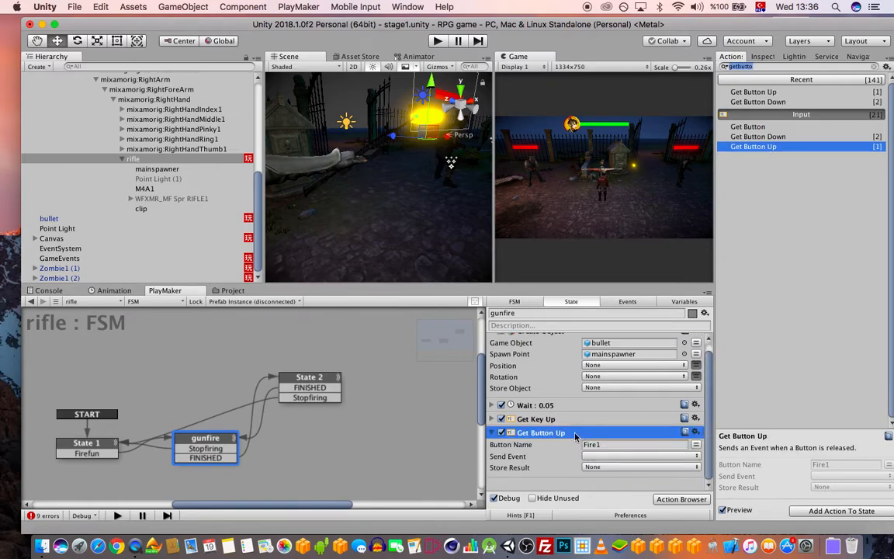
pyautogui.click(547, 419)
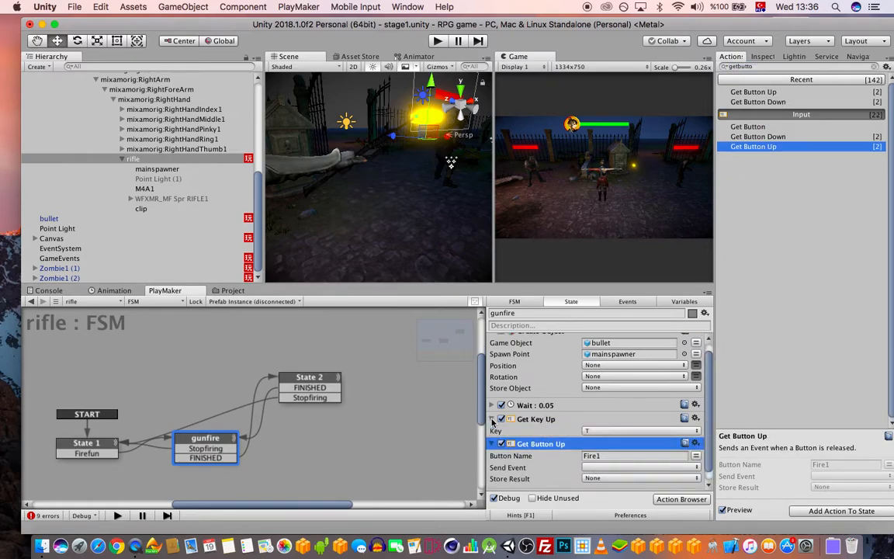
pyautogui.scroll(-1, 568, 436)
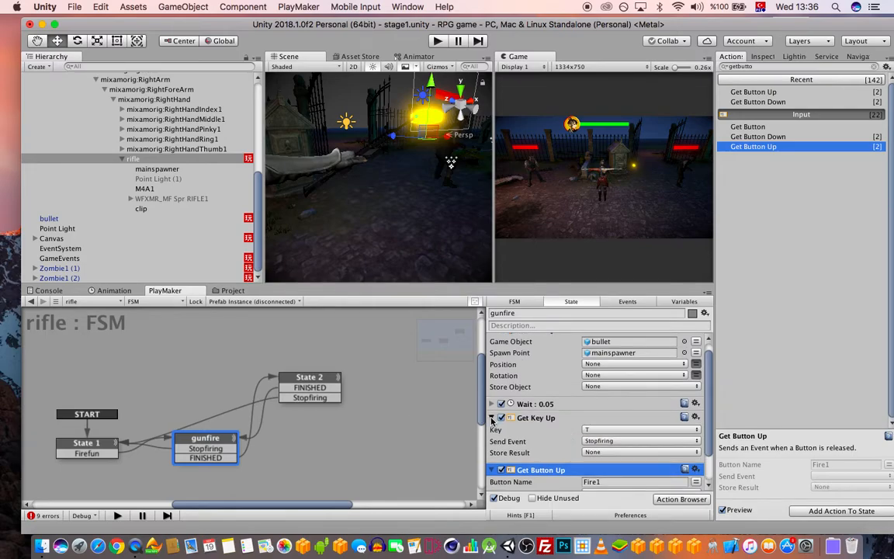
pyautogui.click(491, 418)
pyautogui.click(604, 458)
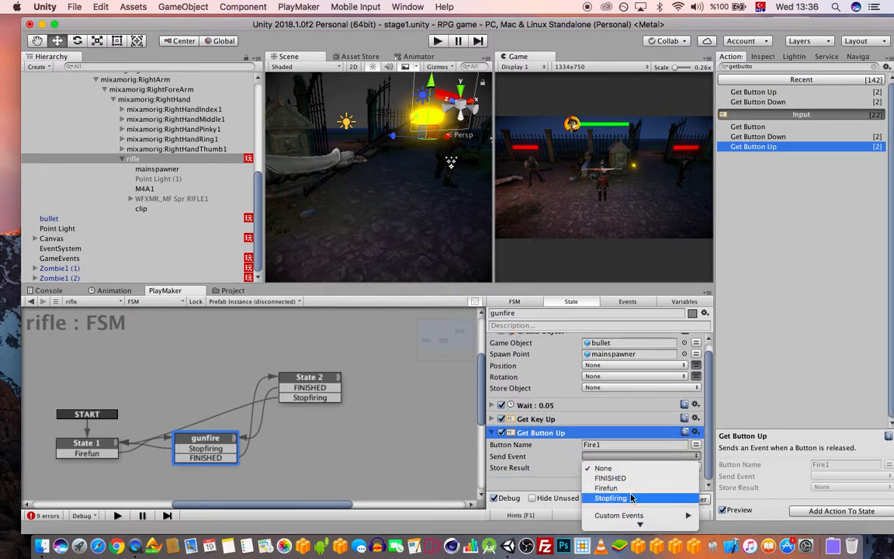
pyautogui.click(617, 497)
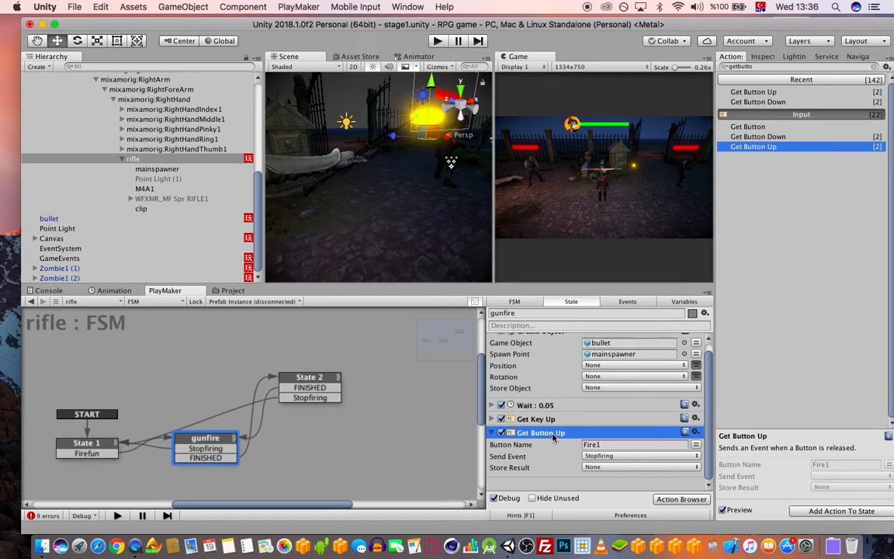
# Copy the gunfire state's Get Button Up action for Fire1, sending Stopfiring, into State 2 of the rifle FSM
pyautogui.click(298, 380)
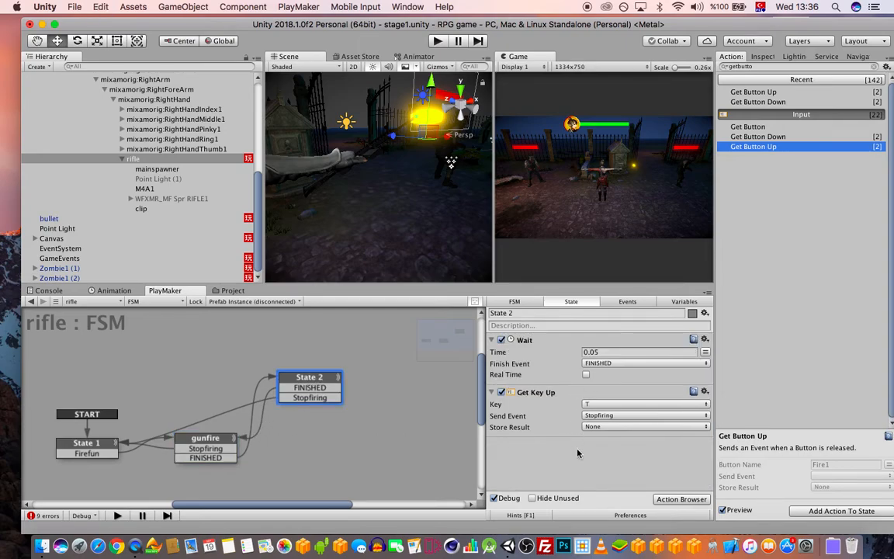
pyautogui.press('super+v')
pyautogui.scroll(-1, 590, 441)
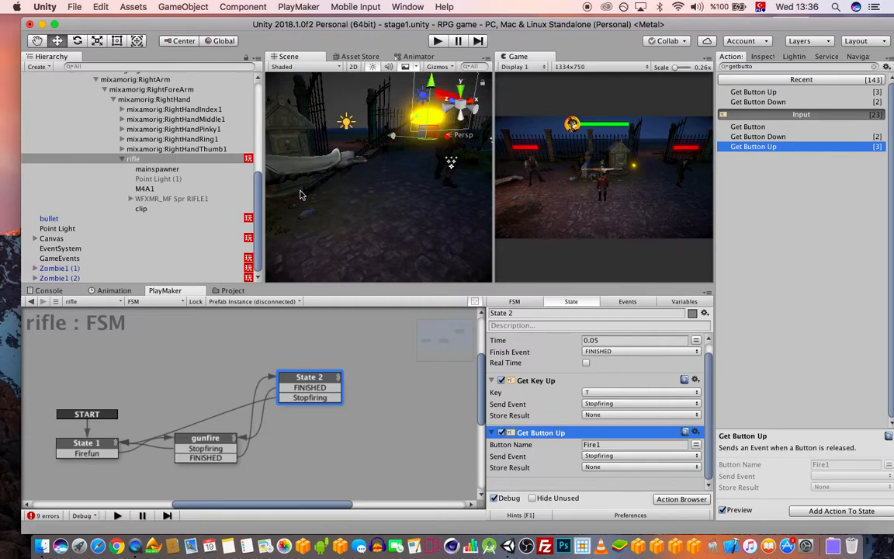
# Run the game in play mode, test firing the rifle, and stop play mode
pyautogui.scroll(5, 170, 192)
pyautogui.scroll(3, 169, 184)
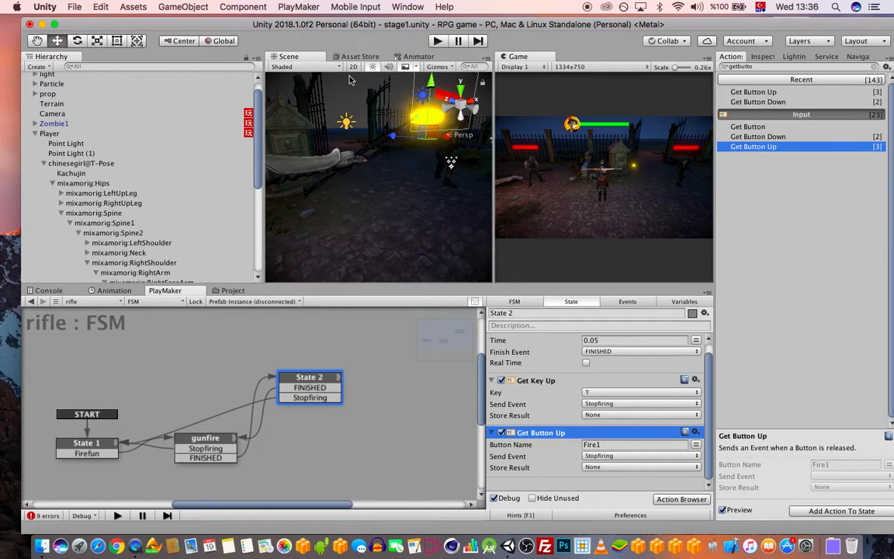
pyautogui.moveTo(473, 22); pyautogui.dragTo(452, 19)
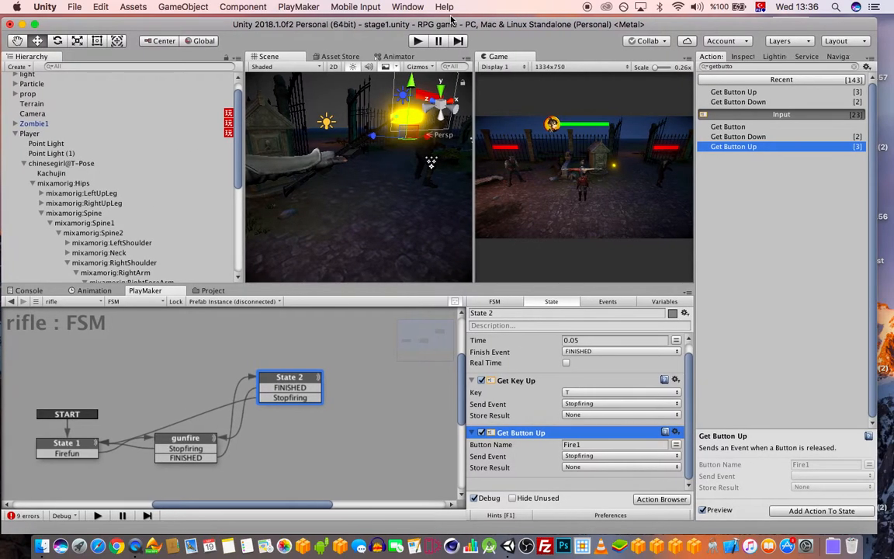
pyautogui.click(420, 41)
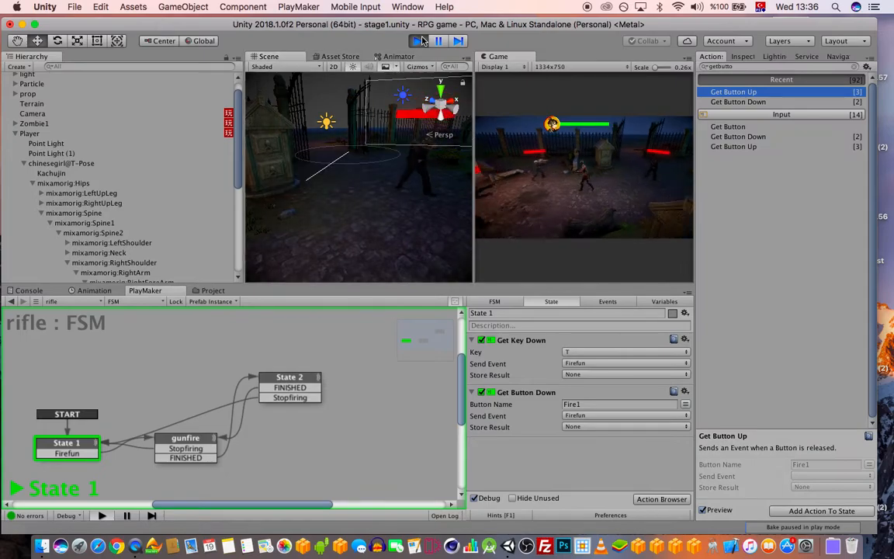
pyautogui.press('t')
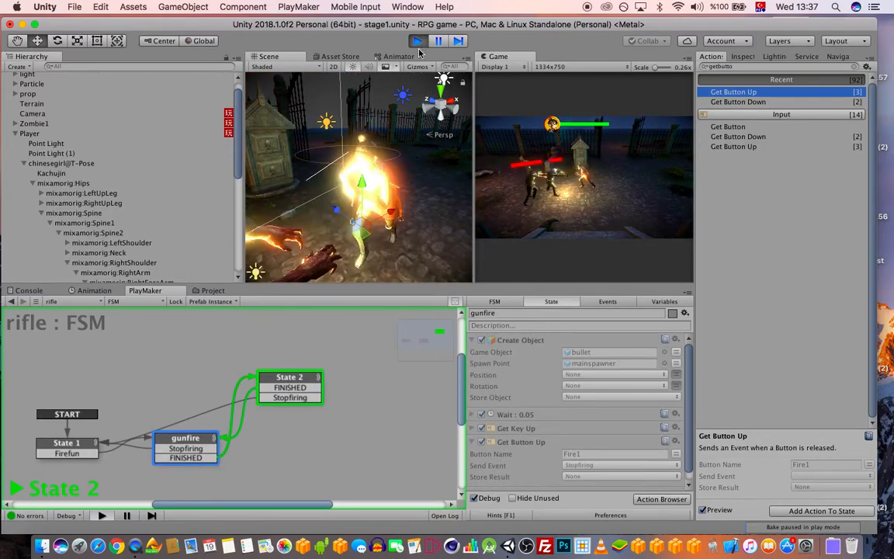
pyautogui.click(418, 42)
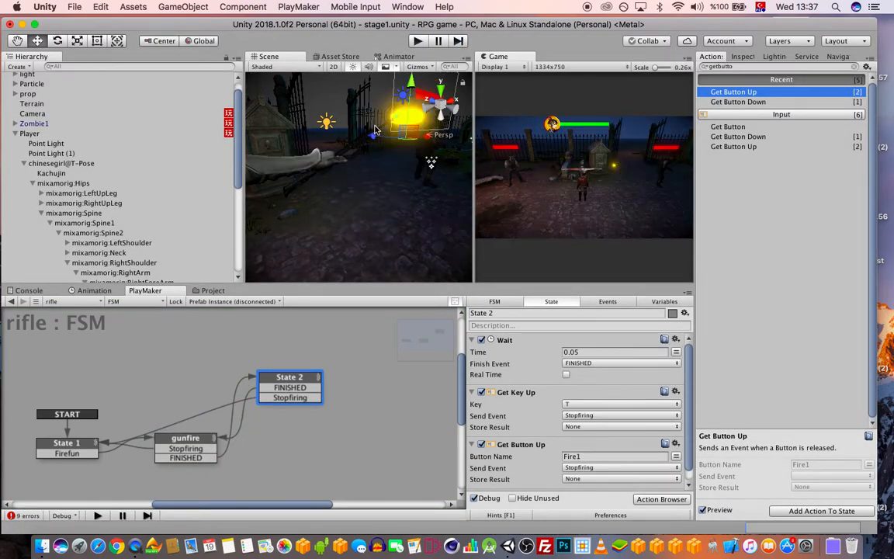
# Add a Get Button Down action for Fire2 to State 1 of the Player's Jumping FSM, sending the Key pressed event
pyautogui.click(43, 133)
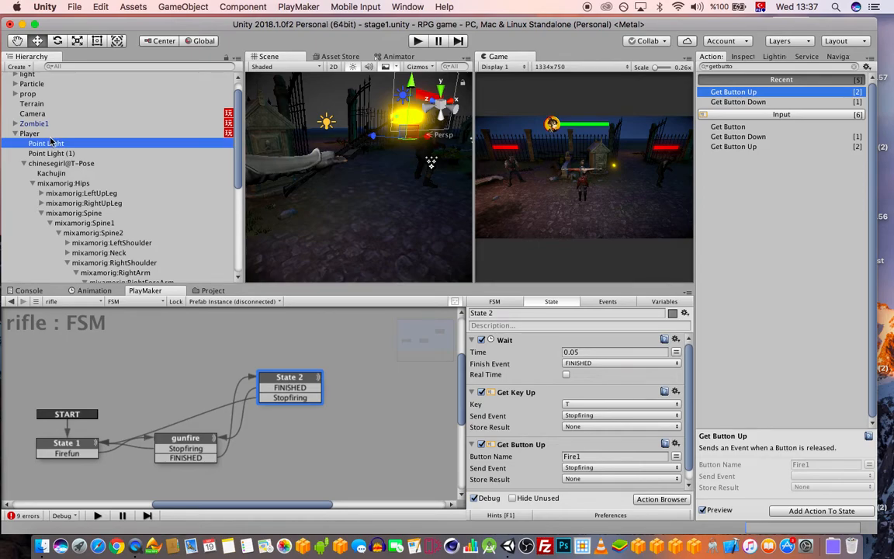
pyautogui.click(123, 301)
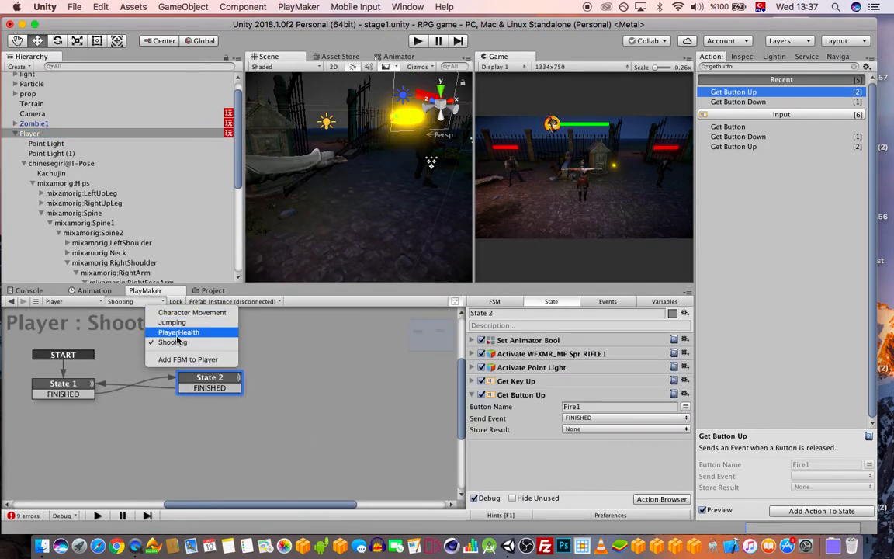
pyautogui.click(171, 322)
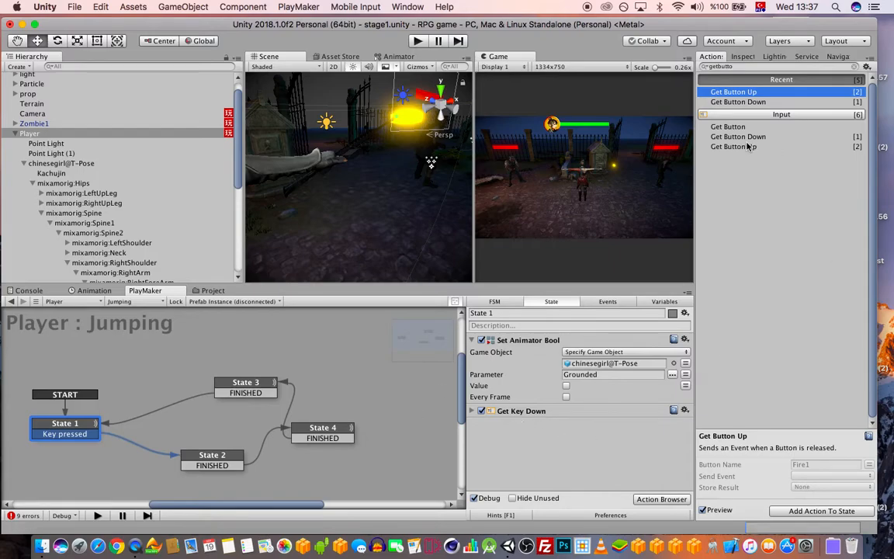
pyautogui.moveTo(752, 136); pyautogui.dragTo(672, 432)
pyautogui.click(612, 436)
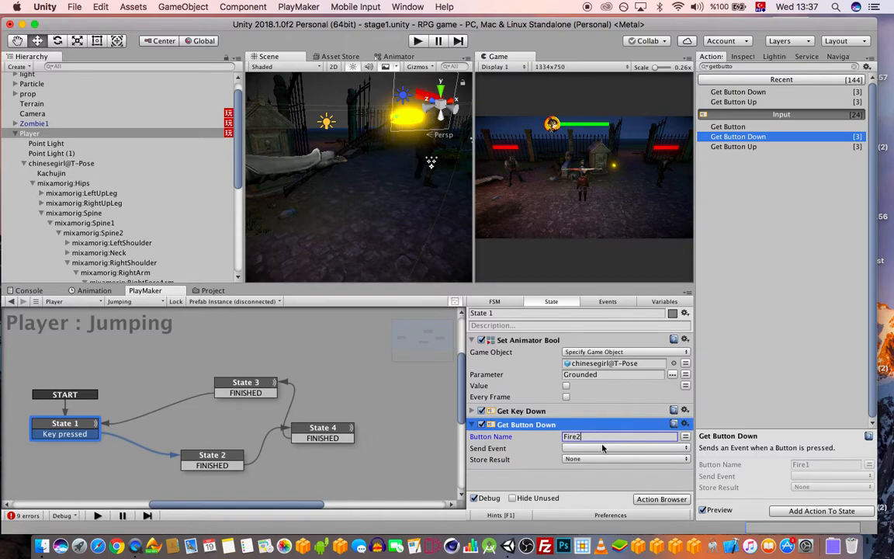
pyautogui.click(625, 447)
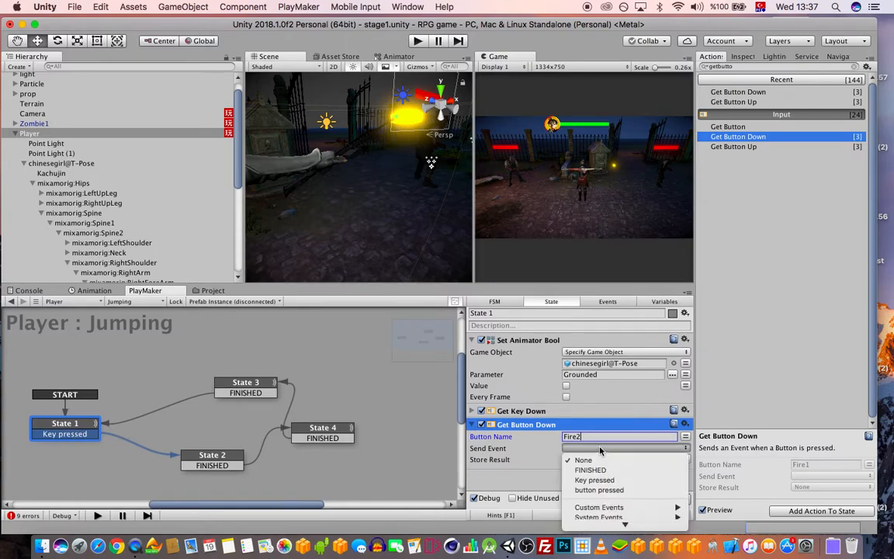
pyautogui.click(610, 483)
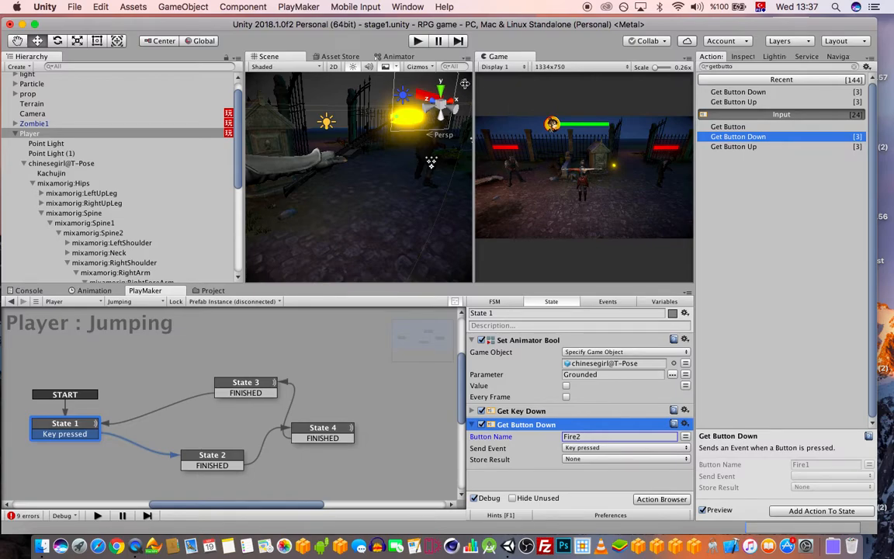
# Run the game in play mode, test the player's jump, and stop play mode
pyautogui.click(418, 41)
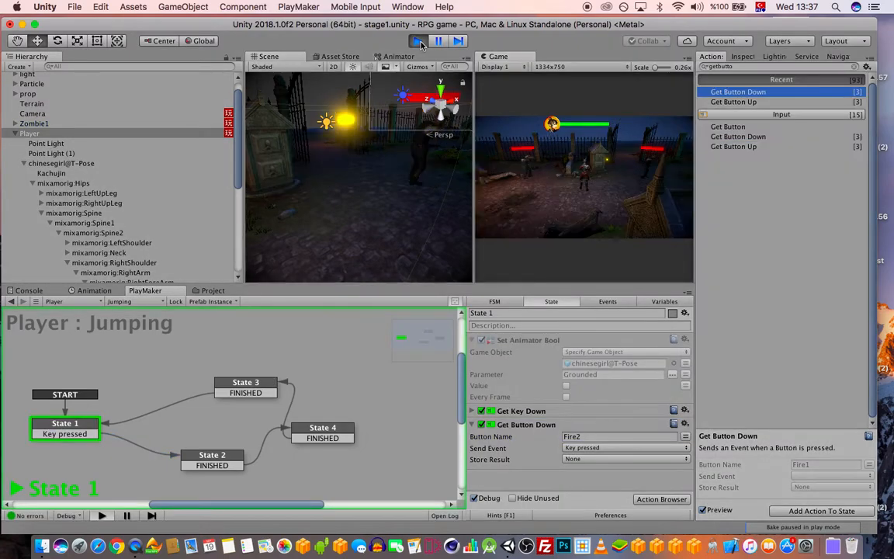
pyautogui.press('space')
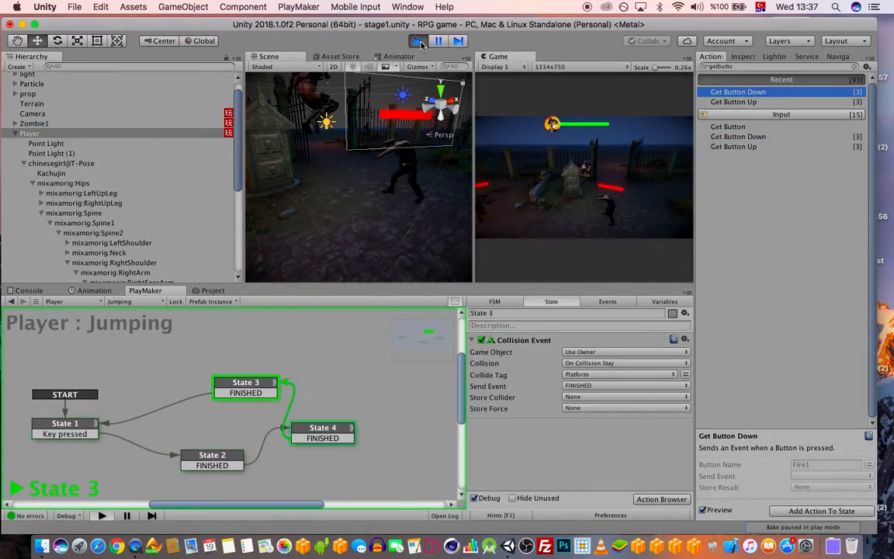
pyautogui.press('space')
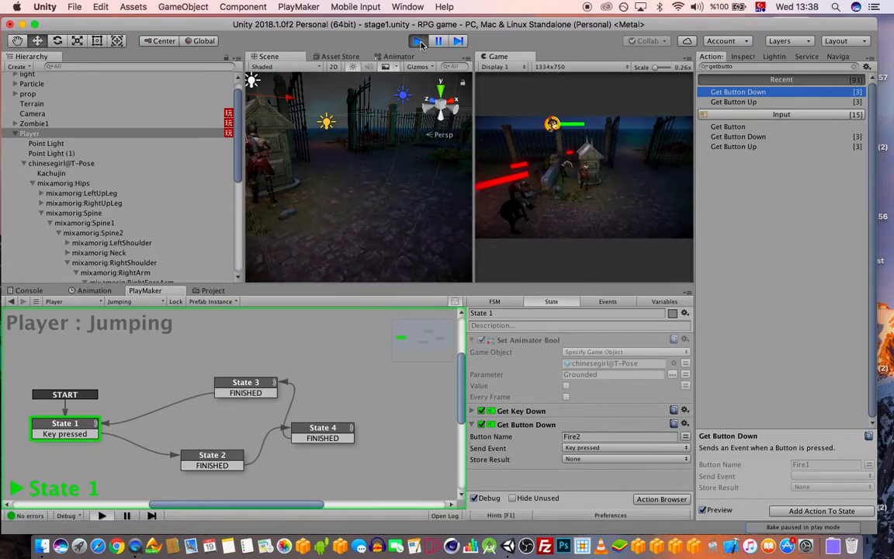
pyautogui.click(419, 42)
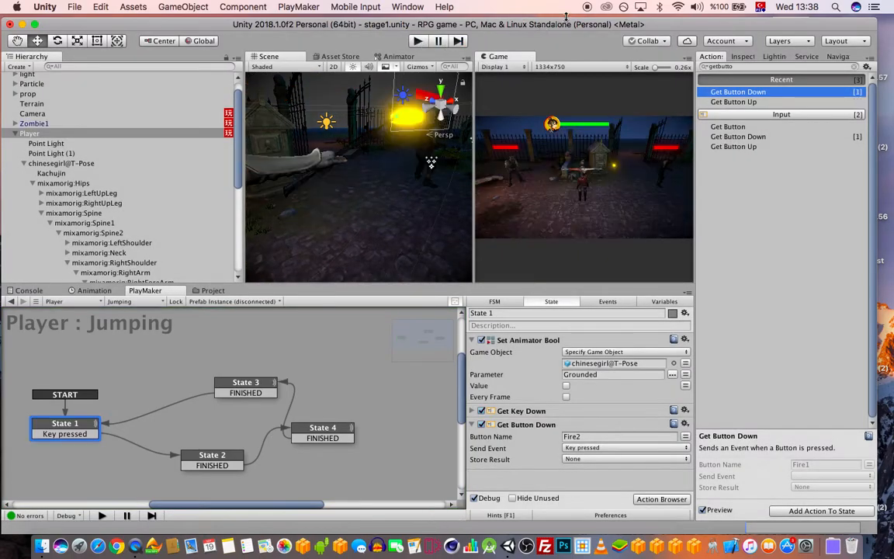
pyautogui.moveTo(561, 26)
pyautogui.mouseDown()
pyautogui.moveTo(578, 29)
pyautogui.moveTo(568, 27)
pyautogui.mouseUp()
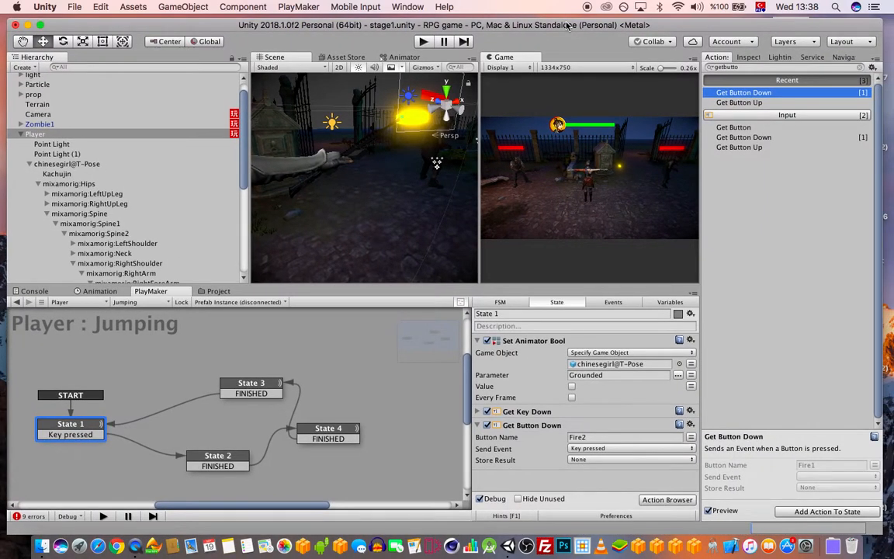